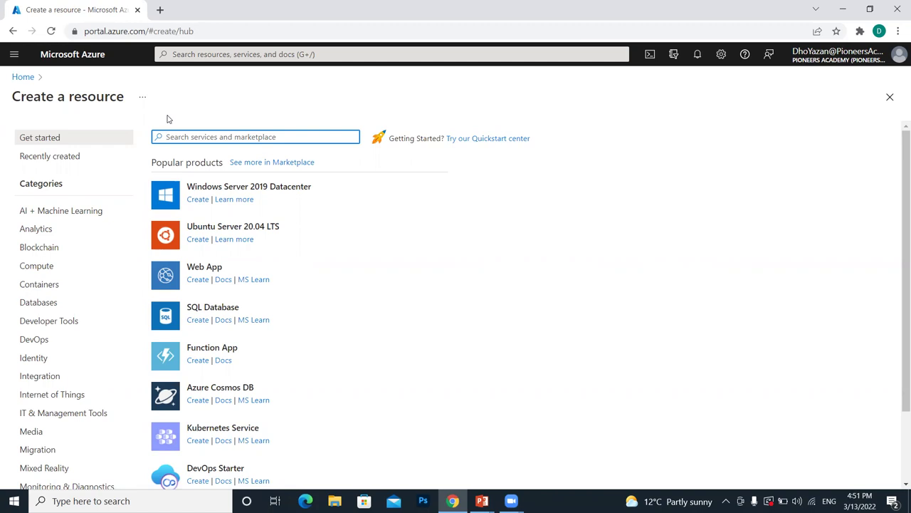
{"action": "type", "text": "ie"}
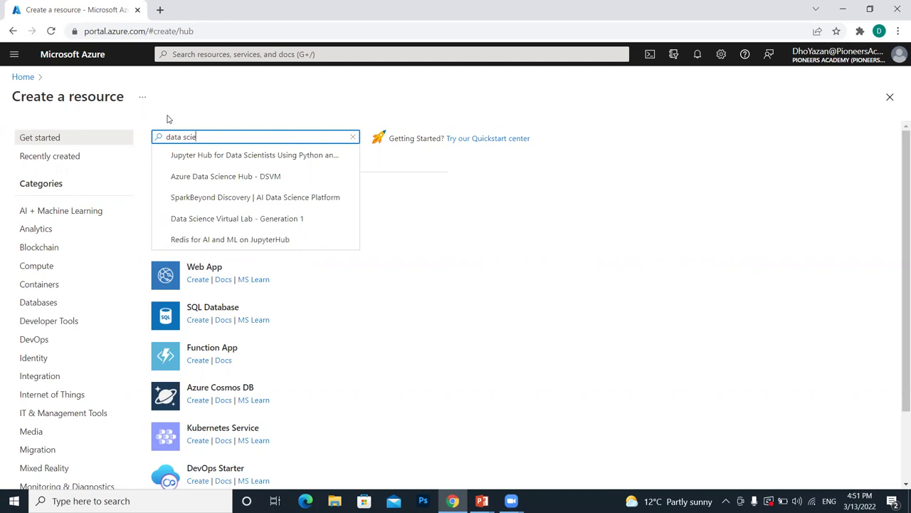
{"action": "key", "text": "Down"}
{"action": "key", "text": "BackSpace"}
{"action": "key", "text": "BackSpace"}
{"action": "key", "text": "BackSpace"}
{"action": "key", "text": "BackSpace"}
{"action": "key", "text": "BackSpace"}
{"action": "key", "text": "BackSpace"}
{"action": "key", "text": "BackSpace"}
{"action": "key", "text": "BackSpace"}
{"action": "key", "text": "BackSpace"}
{"action": "key", "text": "BackSpace"}
{"action": "key", "text": "BackSpace"}
{"action": "key", "text": "BackSpace"}
{"action": "key", "text": "BackSpace"}
{"action": "key", "text": "BackSpace"}
{"action": "key", "text": "BackSpace"}
{"action": "key", "text": "BackSpace"}
{"action": "key", "text": "BackSpace"}
{"action": "key", "text": "BackSpace"}
{"action": "key", "text": "BackSpace"}
{"action": "key", "text": "BackSpace"}
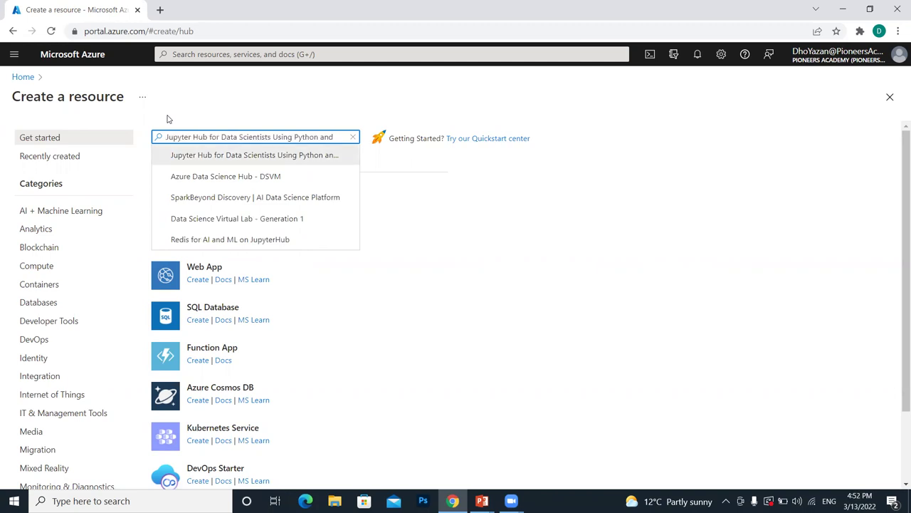
{"action": "key", "text": "BackSpace"}
{"action": "key", "text": "BackSpace"}
{"action": "key", "text": "BackSpace"}
{"action": "key", "text": "BackSpace"}
{"action": "key", "text": "BackSpace"}
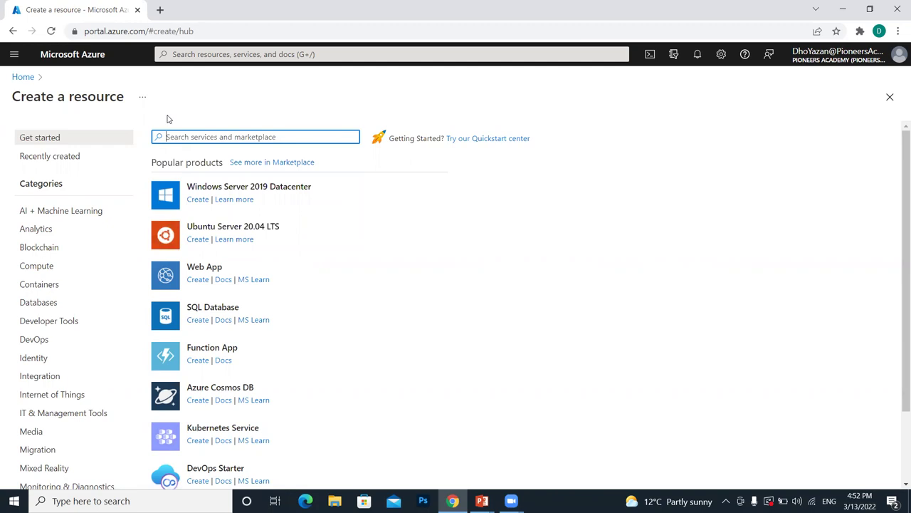
Search the marketplace for "data science vir" and open the suggested Data Science Virtual Machine - Windows 2019 offer.
{"action": "type", "text": "data sc"}
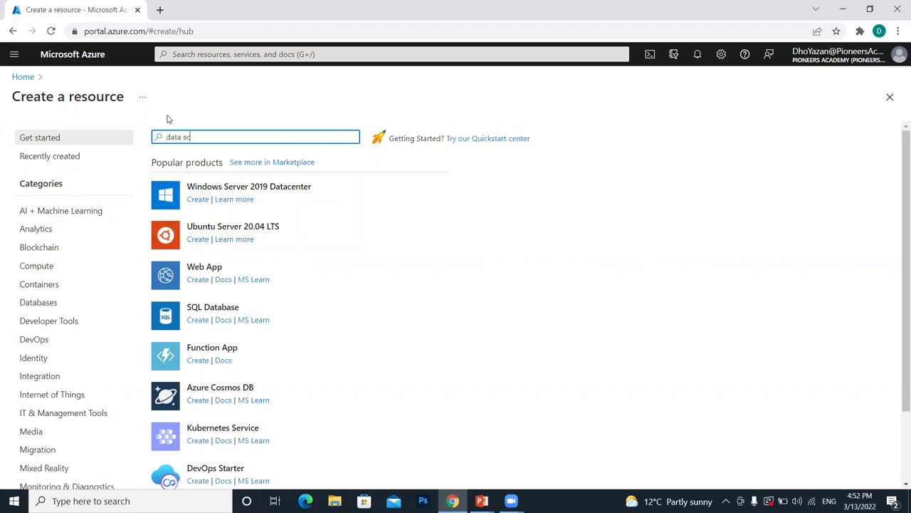
{"action": "type", "text": "ience vir"}
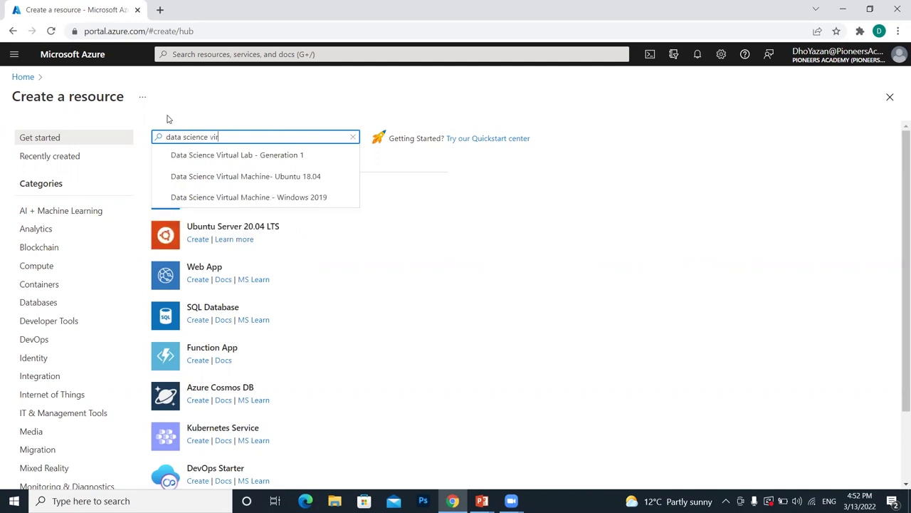
{"action": "key", "text": "Down"}
{"action": "key", "text": "Down"}
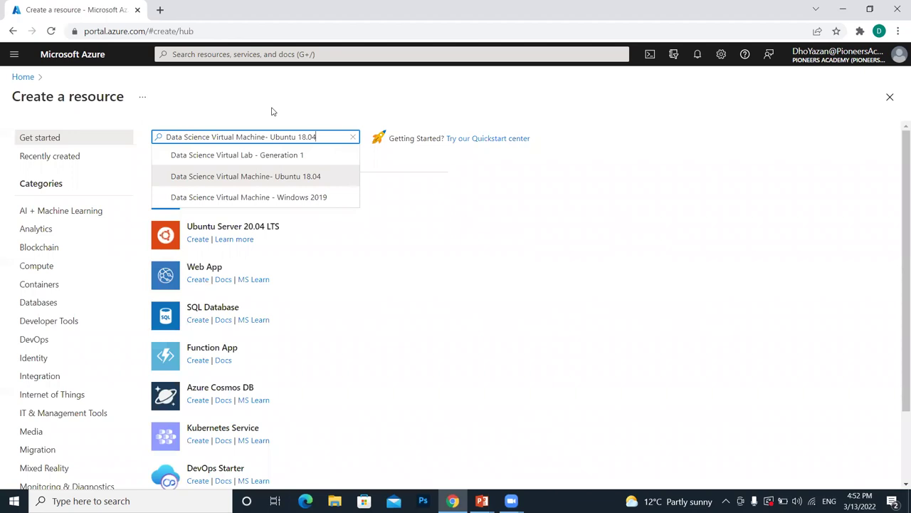
{"action": "key", "text": "Down"}
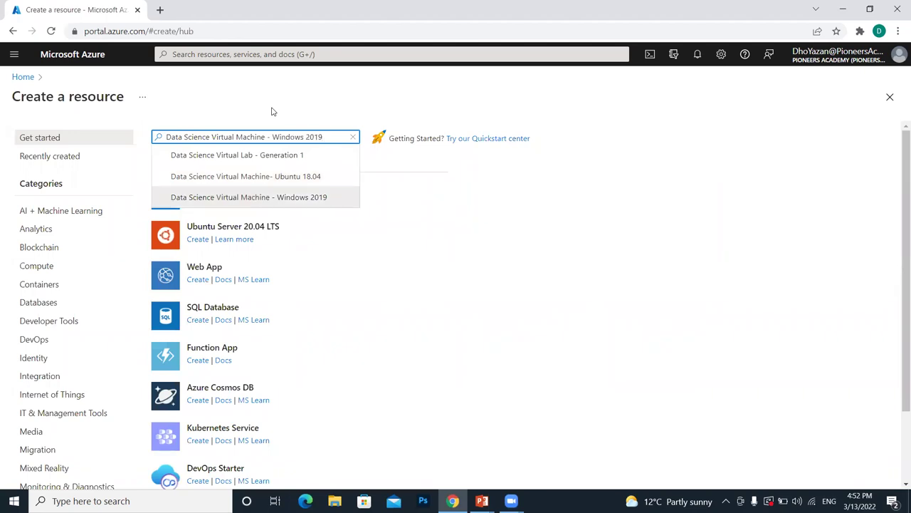
{"action": "key", "text": "Return"}
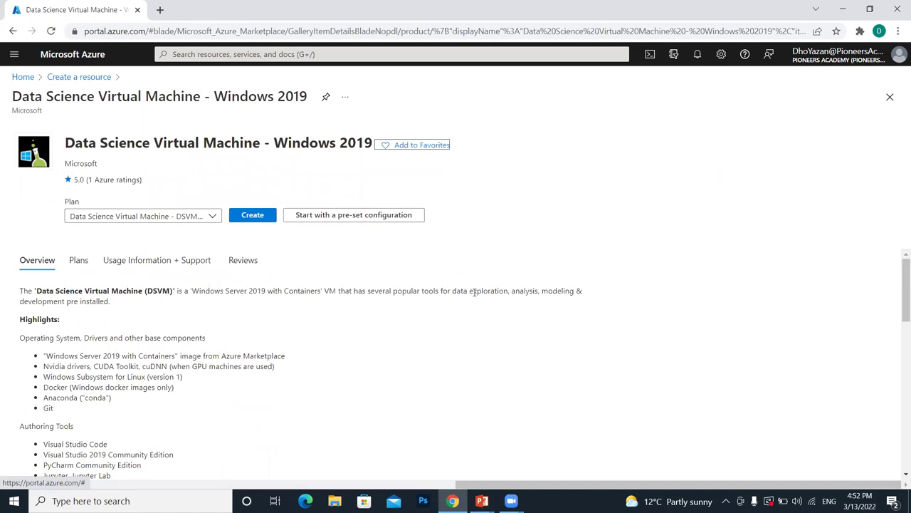
Start the offer with a pre-set configuration and continue to VM creation with the default Production and General purpose (D-Series) workload.
{"action": "scroll", "coordinate": [287, 360], "scroll_direction": "down", "scroll_amount": 5}
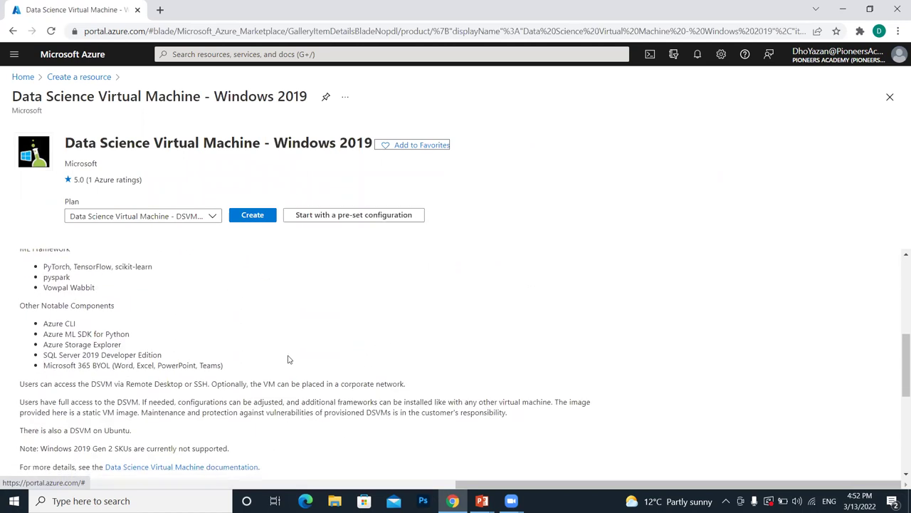
{"action": "scroll", "coordinate": [288, 360], "scroll_direction": "down", "scroll_amount": 5}
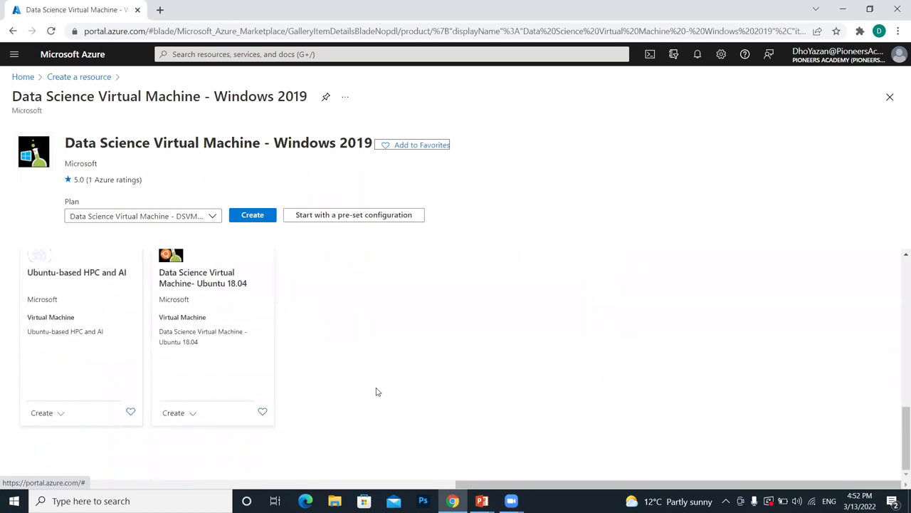
{"action": "scroll", "coordinate": [378, 391], "scroll_direction": "up", "scroll_amount": 10}
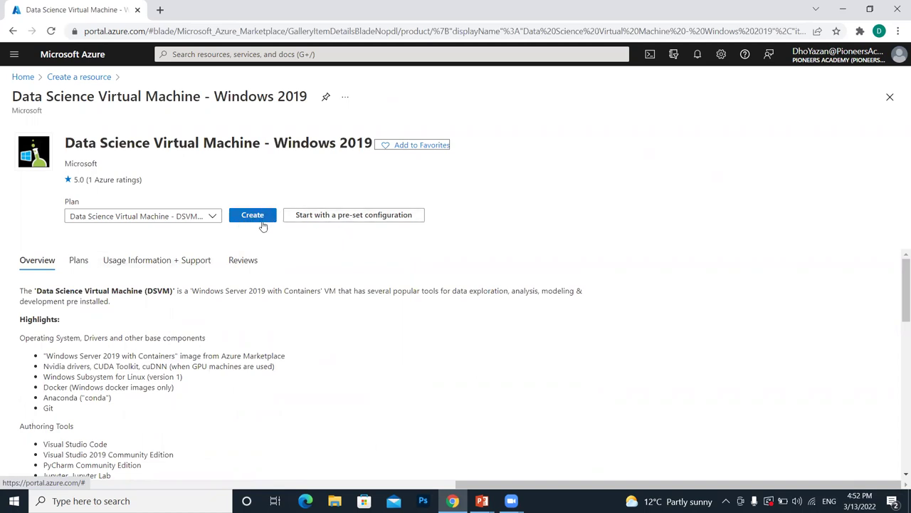
{"action": "left_click", "coordinate": [329, 221]}
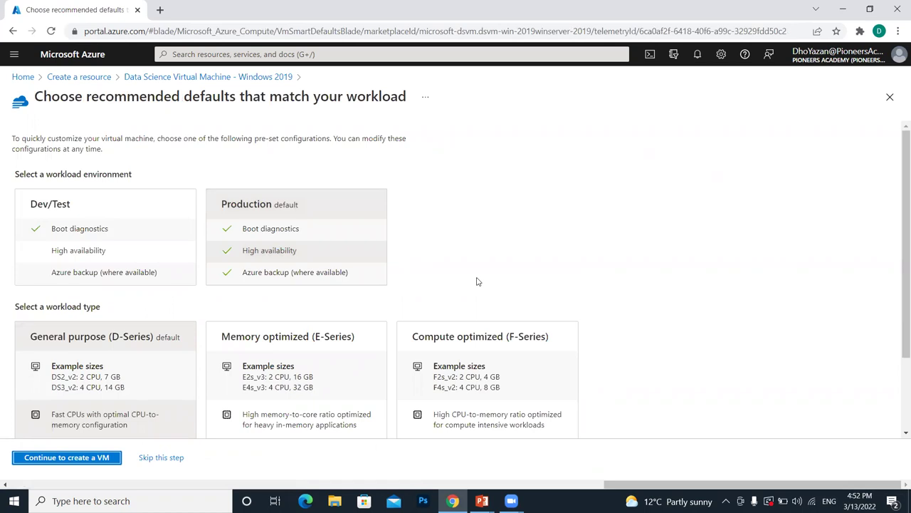
{"action": "scroll", "coordinate": [477, 282], "scroll_direction": "down", "scroll_amount": 1}
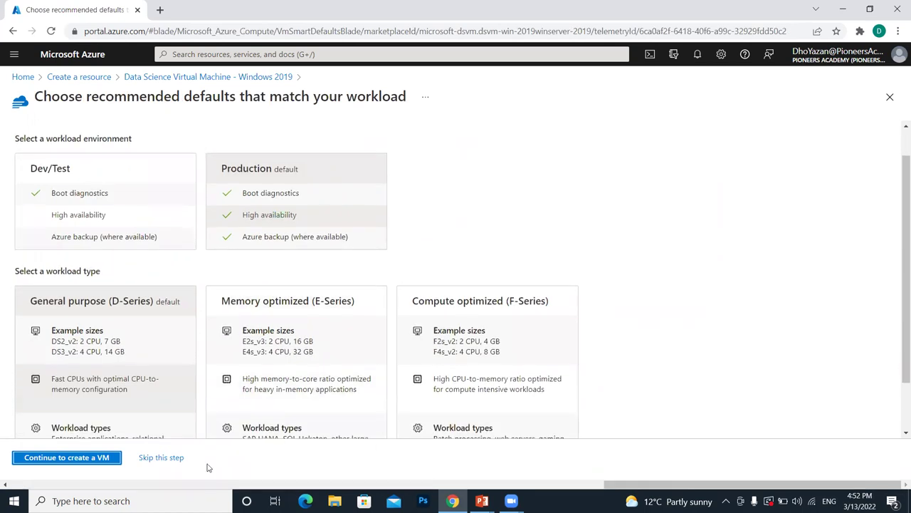
{"action": "left_click", "coordinate": [103, 464]}
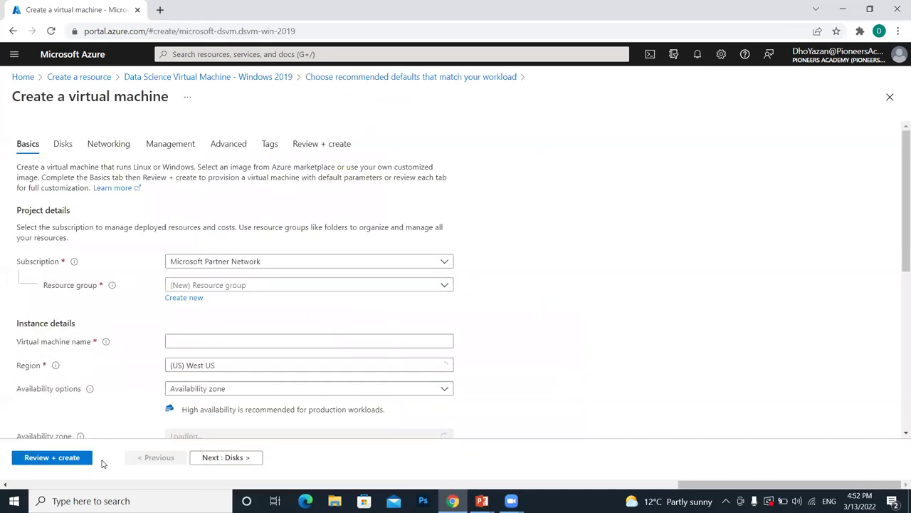
Create a new resource group named adenitweeklyrg for the virtual machine.
{"action": "scroll", "coordinate": [618, 244], "scroll_direction": "down", "scroll_amount": 2}
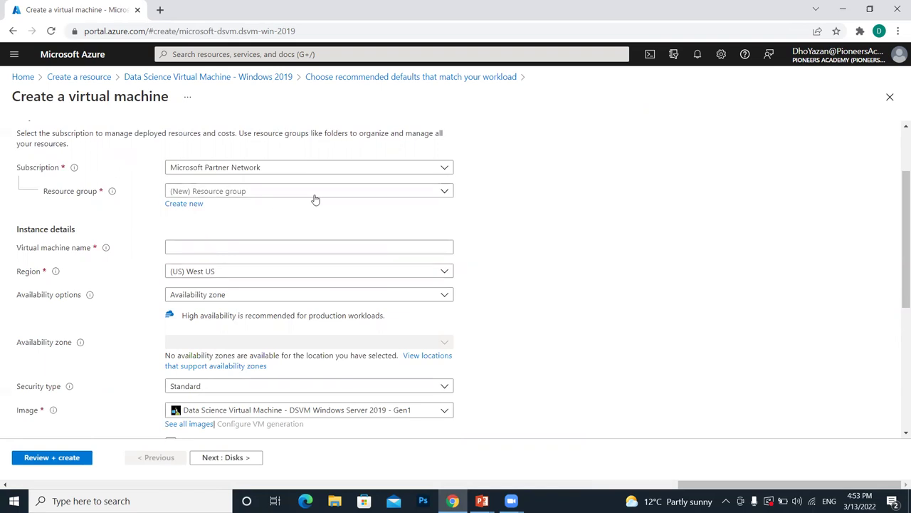
{"action": "left_click", "coordinate": [197, 206]}
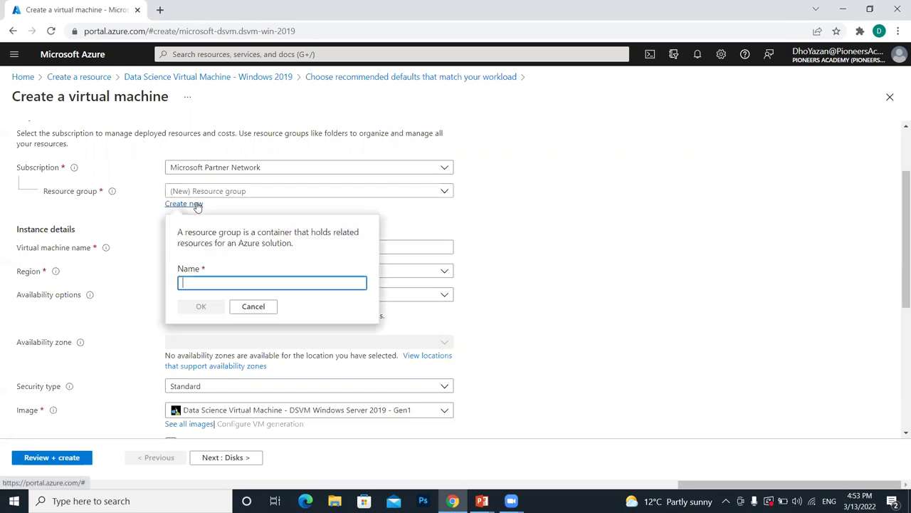
{"action": "type", "text": "a"}
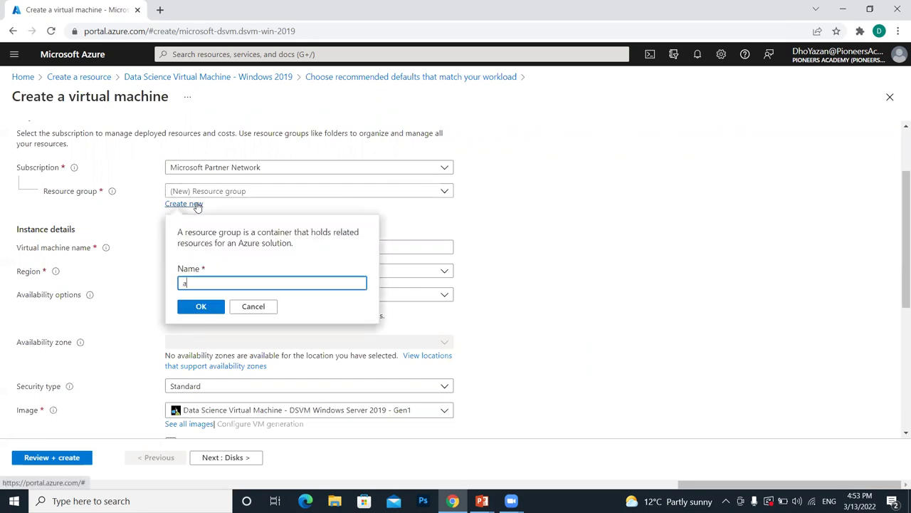
{"action": "type", "text": "denitweekly"}
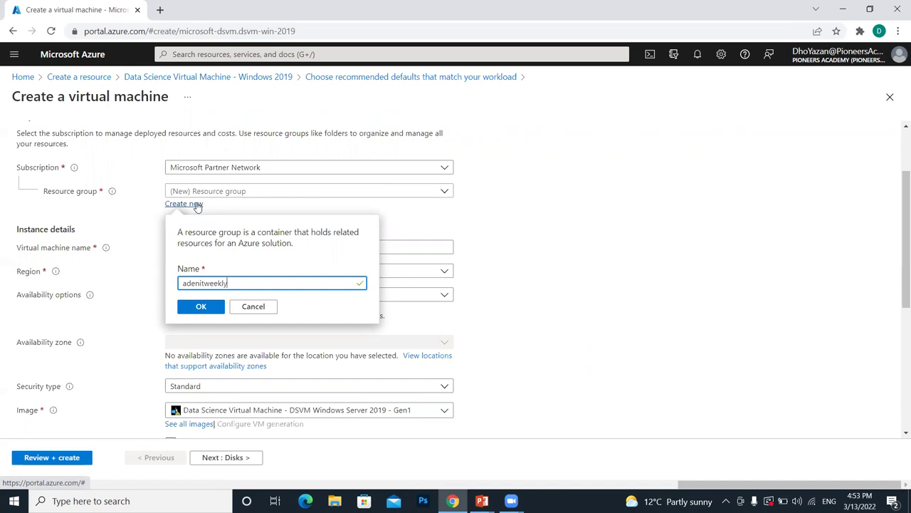
{"action": "type", "text": "rg"}
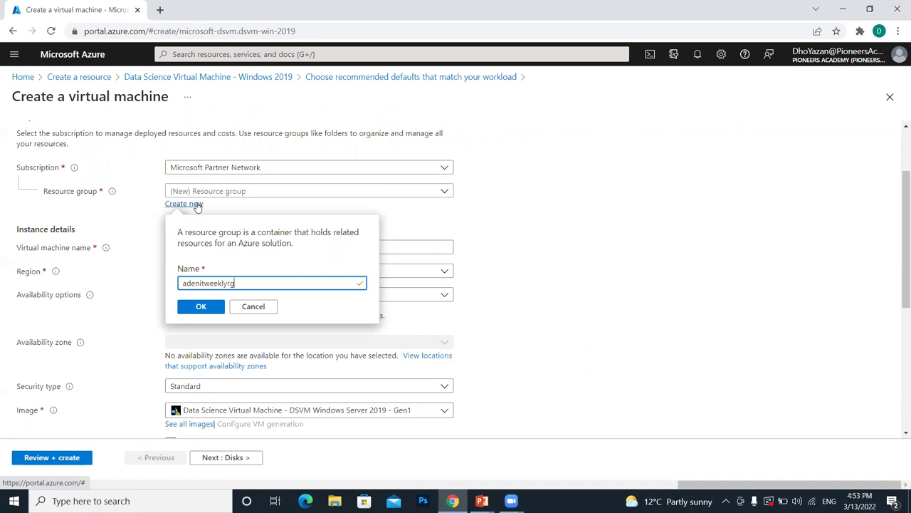
{"action": "left_click", "coordinate": [201, 308]}
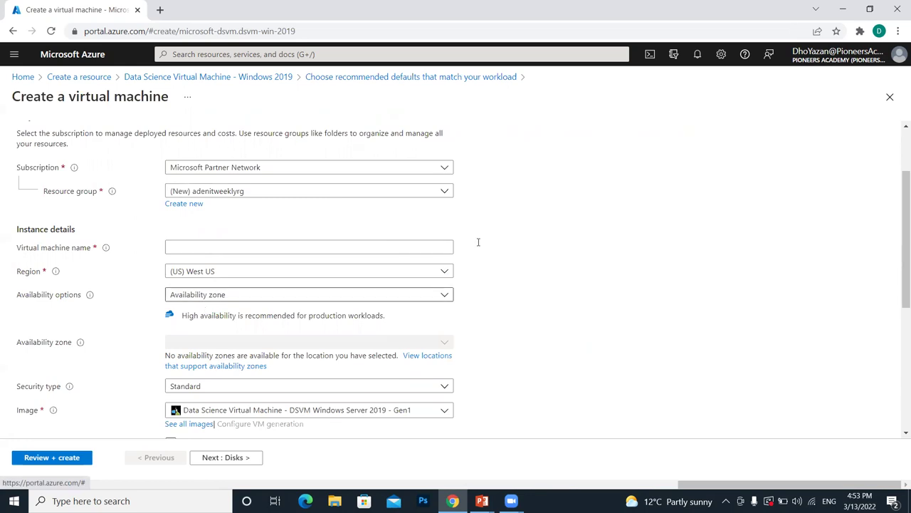
Name the virtual machine adenitweeklyVM in the instance details.
{"action": "scroll", "coordinate": [518, 286], "scroll_direction": "down", "scroll_amount": 1}
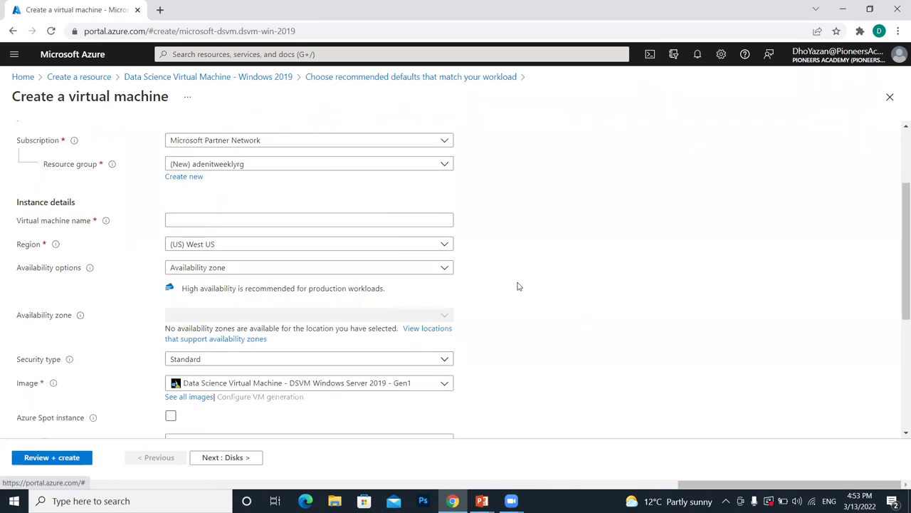
{"action": "left_click", "coordinate": [254, 224]}
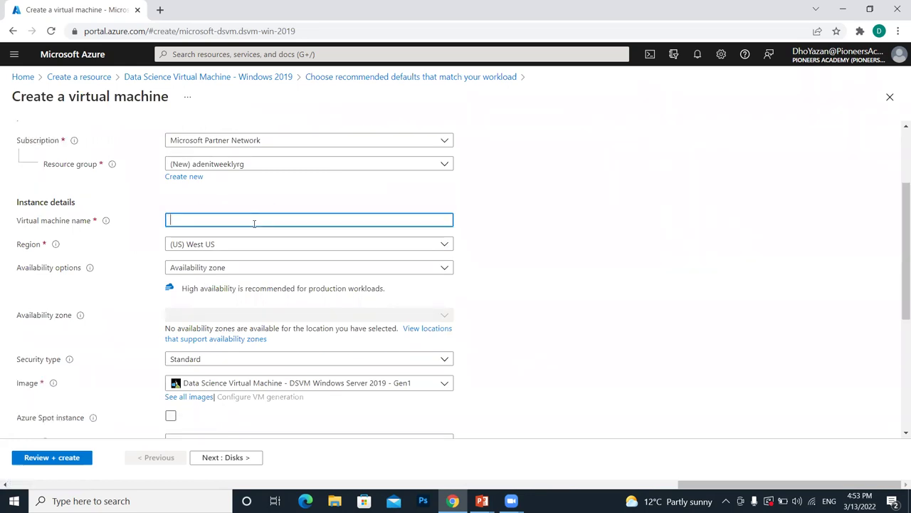
{"action": "type", "text": "adenitweeklyVM"}
Set the administrator account's username to adenitweekly.
{"action": "scroll", "coordinate": [535, 317], "scroll_direction": "down", "scroll_amount": 3}
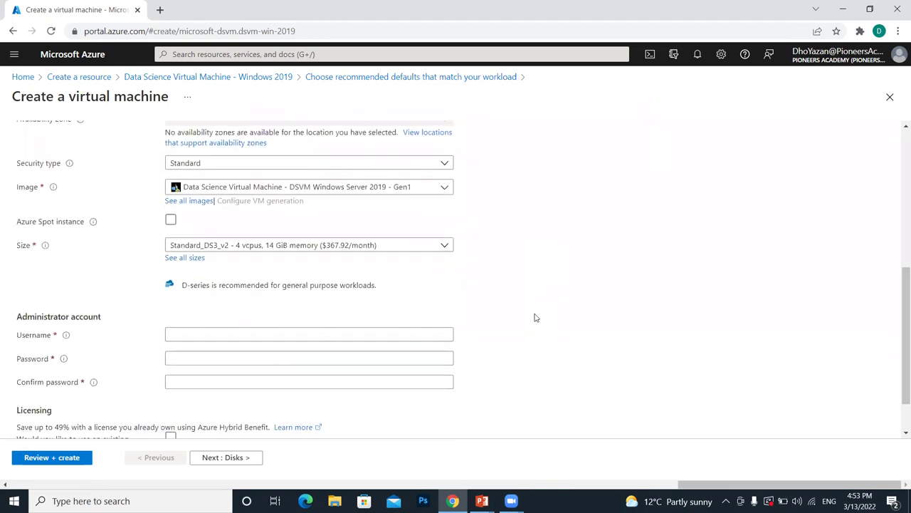
{"action": "scroll", "coordinate": [536, 317], "scroll_direction": "down", "scroll_amount": 1}
{"action": "left_click", "coordinate": [224, 273]}
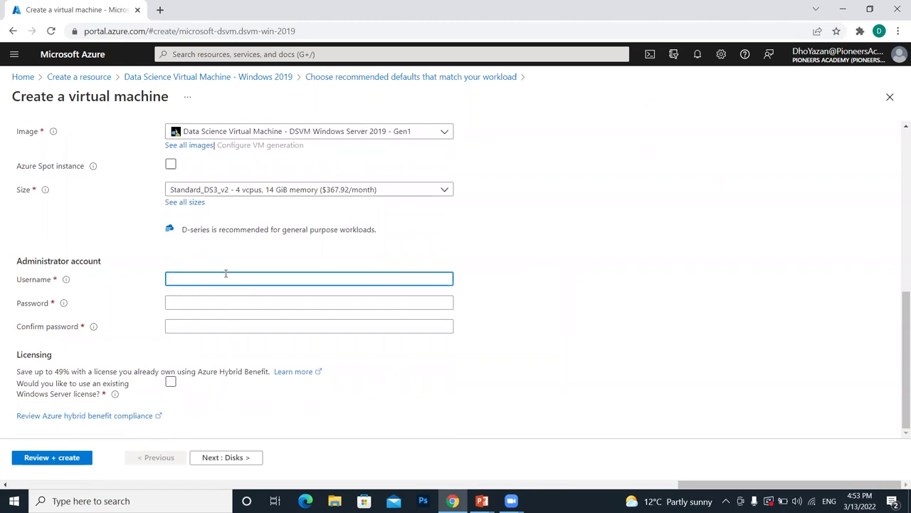
{"action": "type", "text": "adenit"}
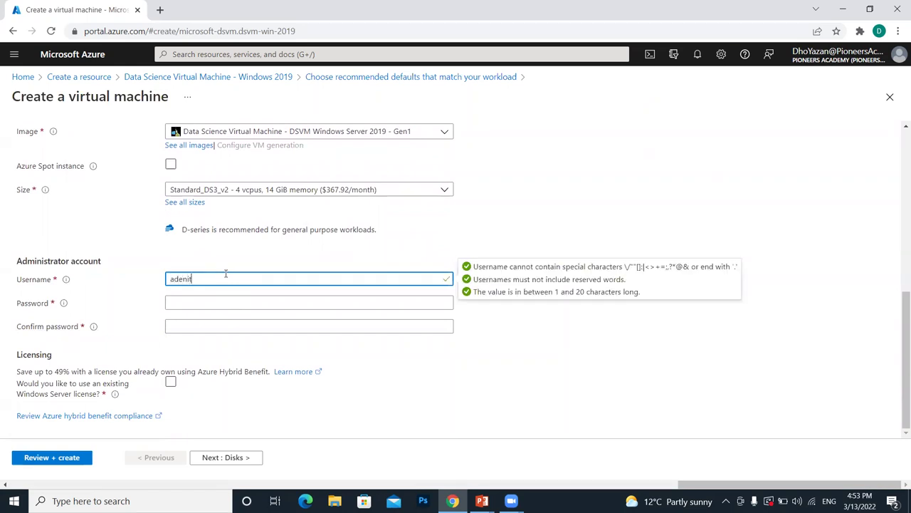
{"action": "type", "text": "weekly"}
{"action": "key", "text": "Tab"}
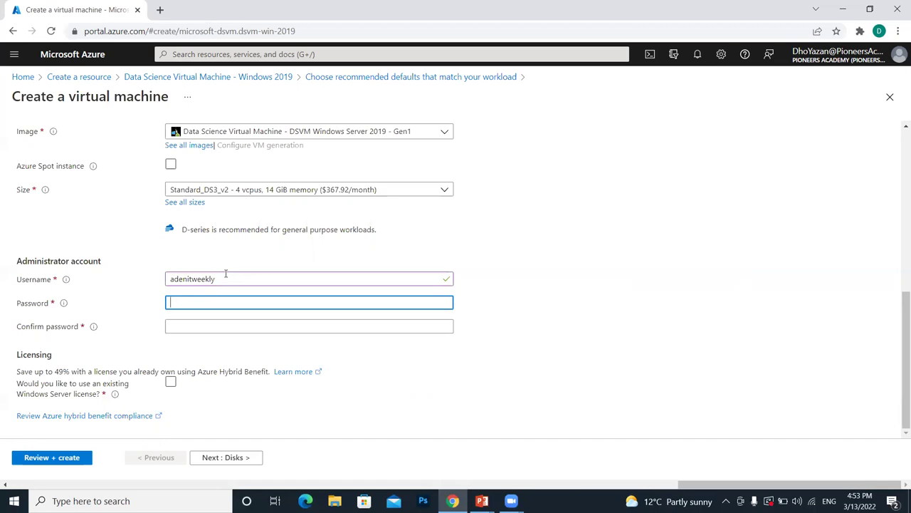
Enter the administrator account's password and repeat it in the password confirmation.
{"action": "type", "text": "****"}
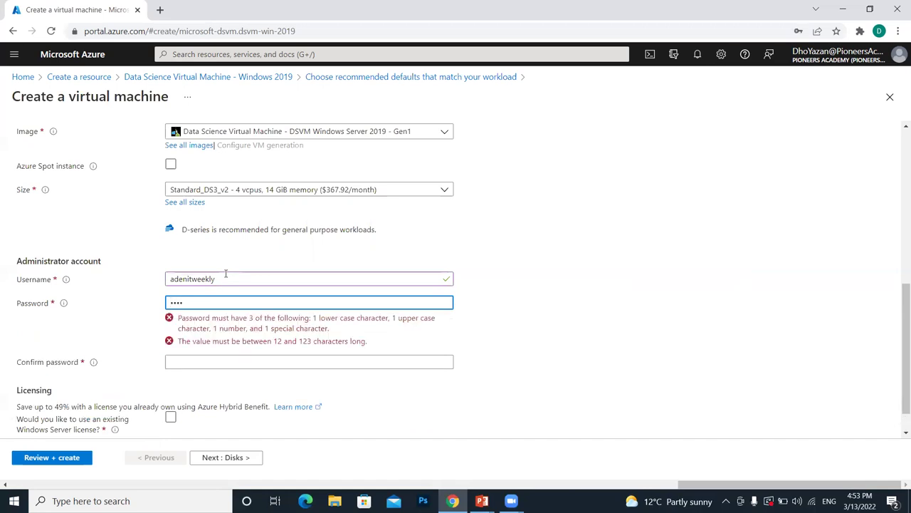
{"action": "type", "text": "*"}
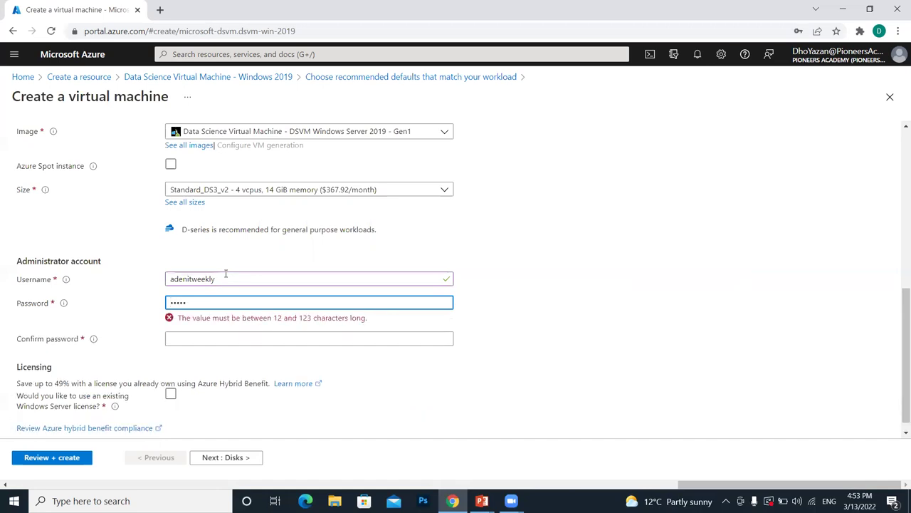
{"action": "type", "text": "****"}
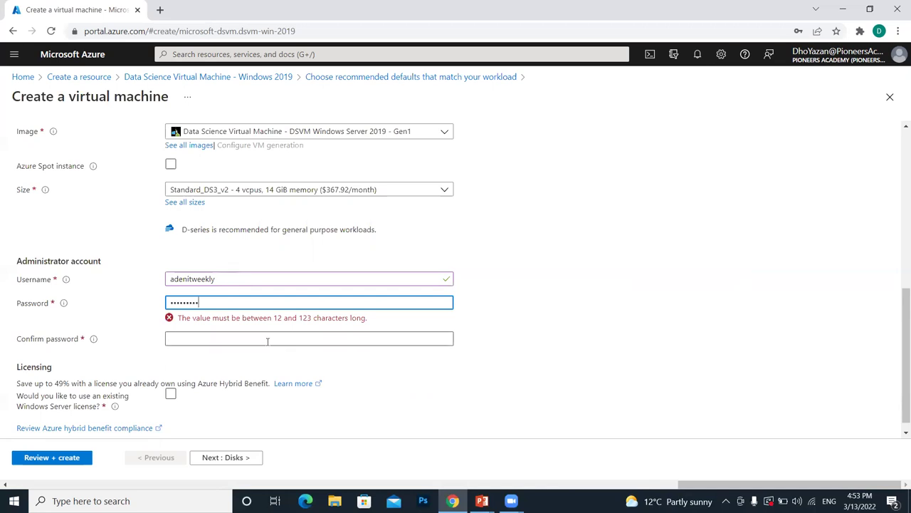
{"action": "type", "text": "***"}
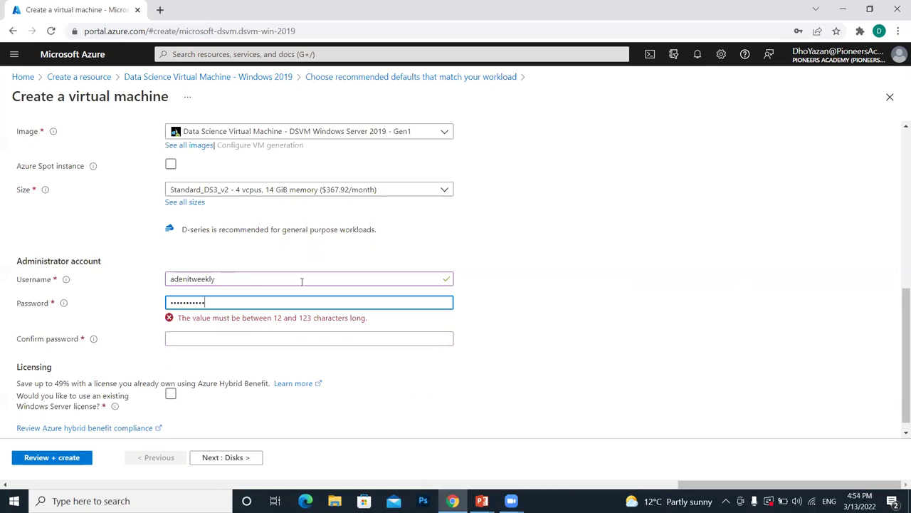
{"action": "left_click", "coordinate": [304, 326]}
{"action": "type", "text": "*****"}
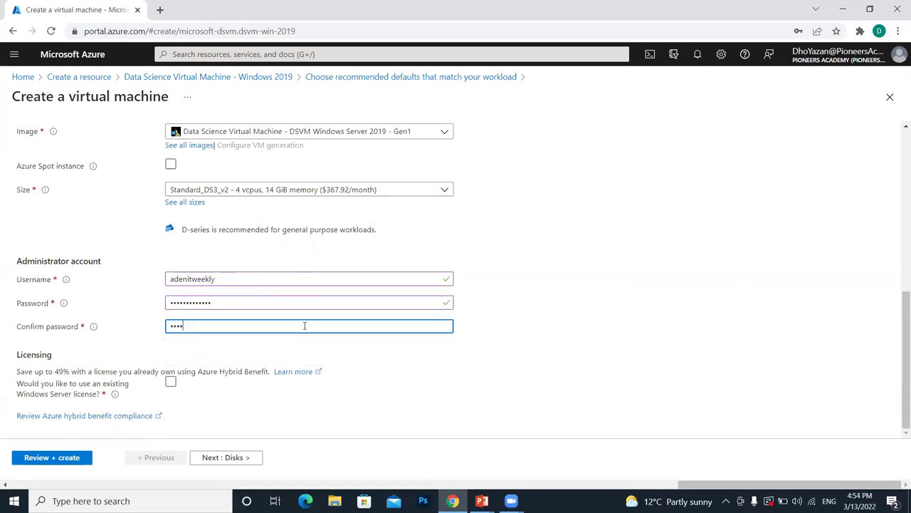
{"action": "type", "text": "******"}
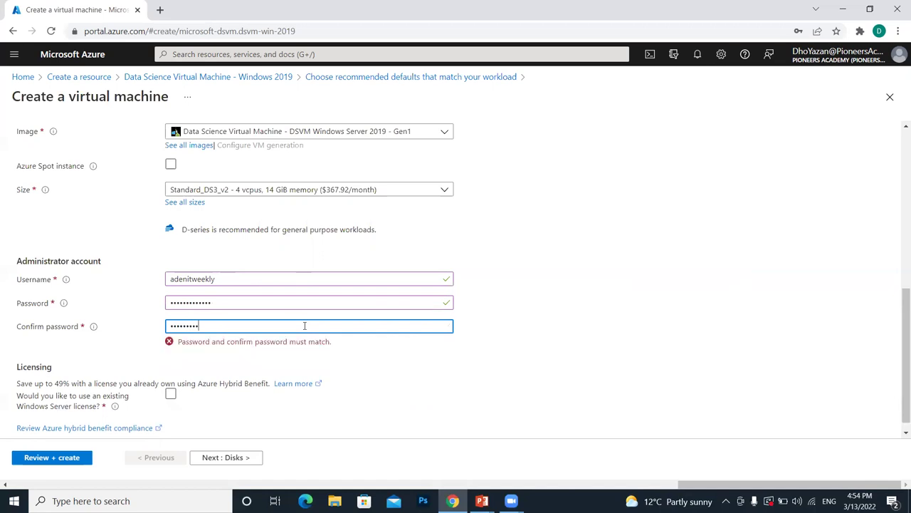
{"action": "type", "text": "**"}
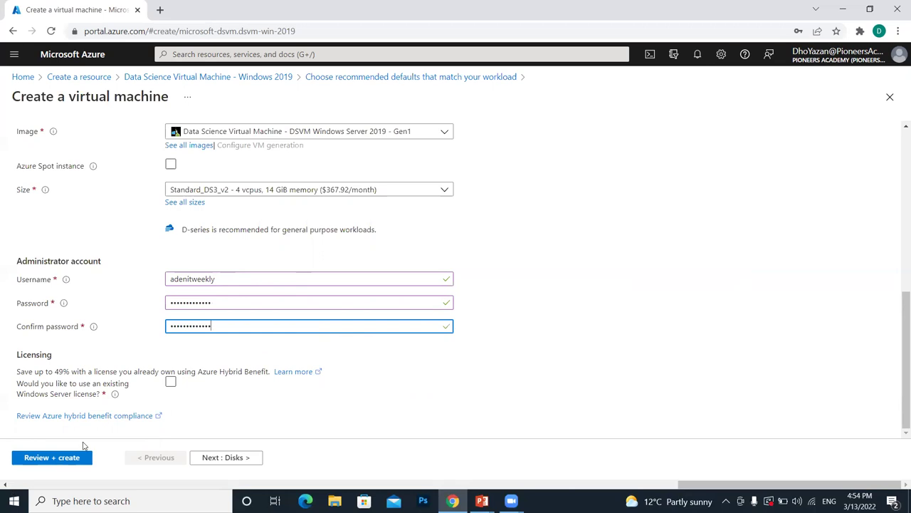
Review the virtual machine configuration, create the VM, and dismiss the browser's offer to save the password.
{"action": "left_click", "coordinate": [76, 461]}
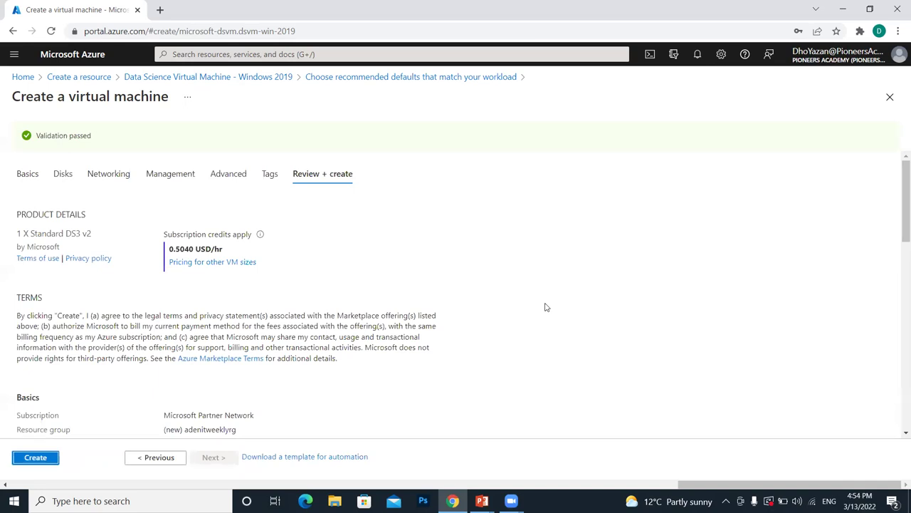
{"action": "scroll", "coordinate": [546, 307], "scroll_direction": "down", "scroll_amount": 10}
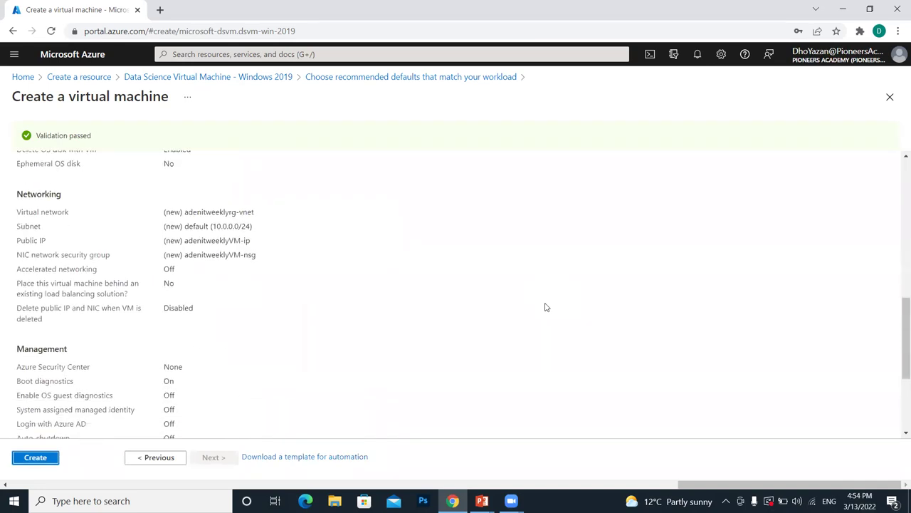
{"action": "left_click", "coordinate": [37, 460]}
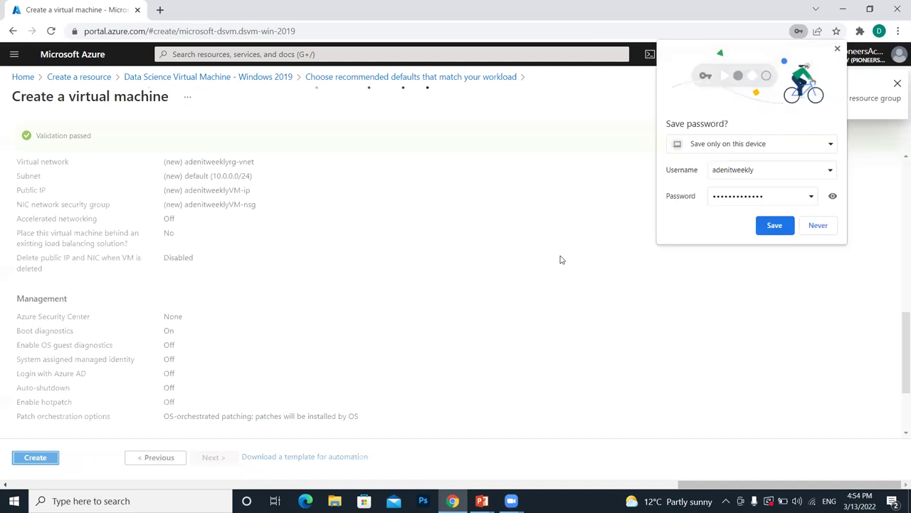
{"action": "left_click", "coordinate": [838, 49]}
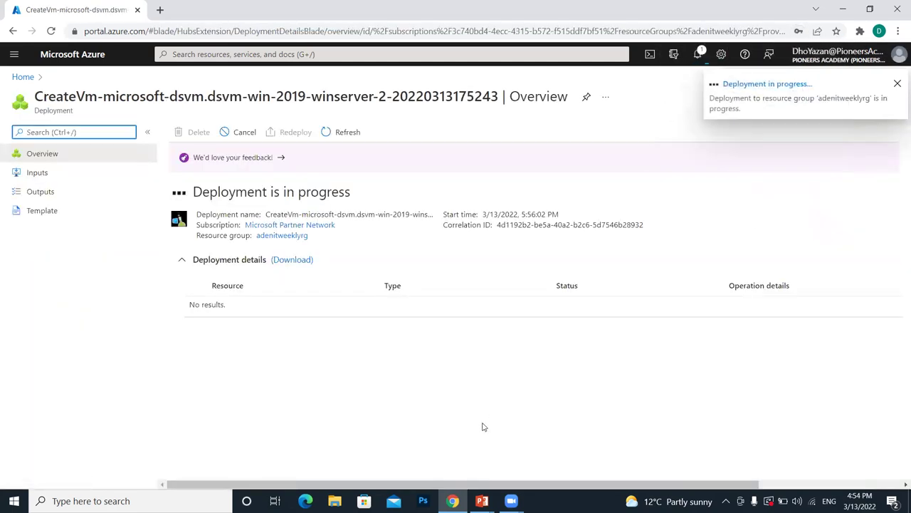